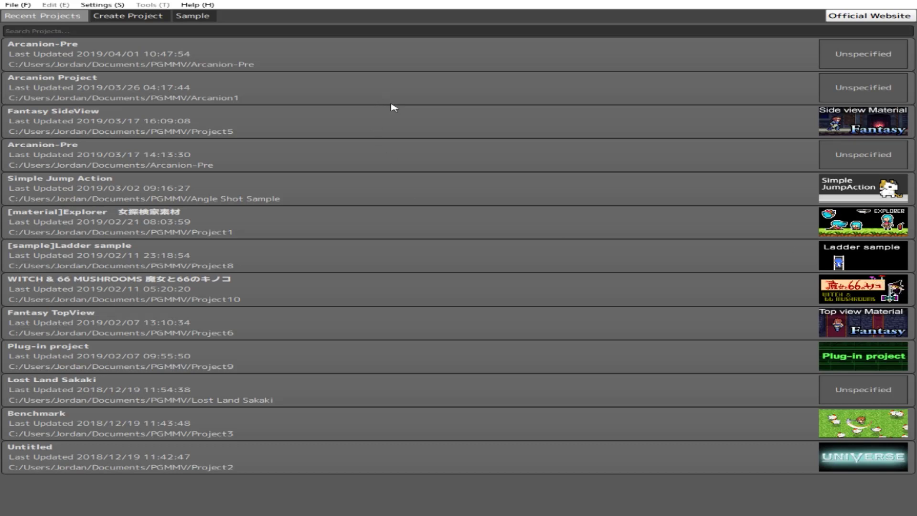
Step: Browse the sample project list and select the WITCH & 66 MUSHROOMS sample
left_click(199, 16)
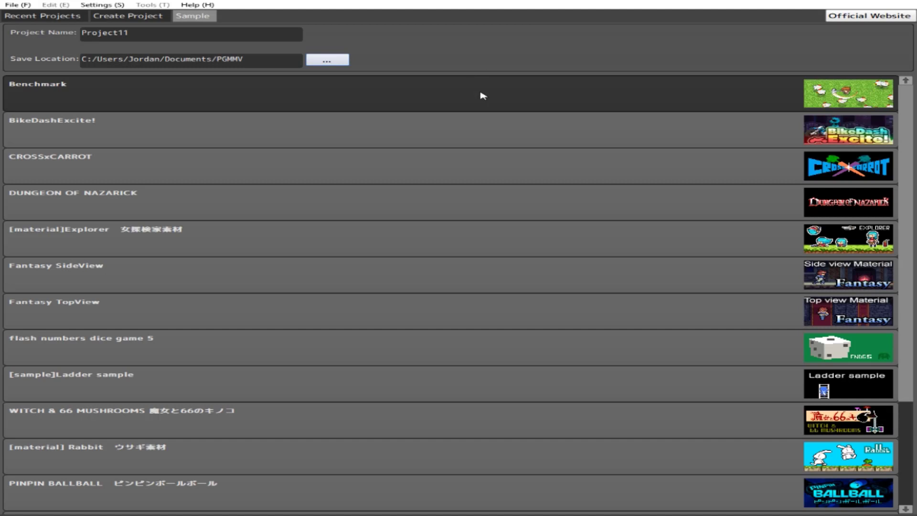
scroll(508, 255, "down", 3)
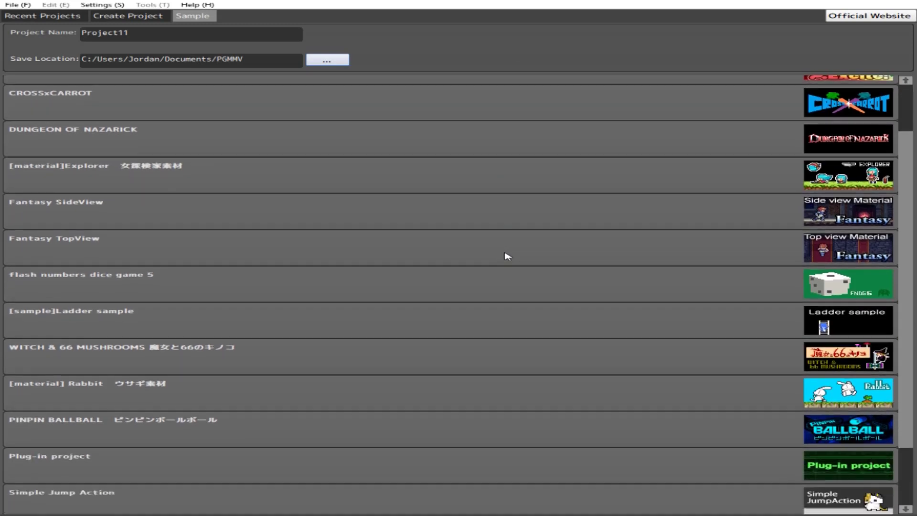
scroll(470, 309, "down", 1)
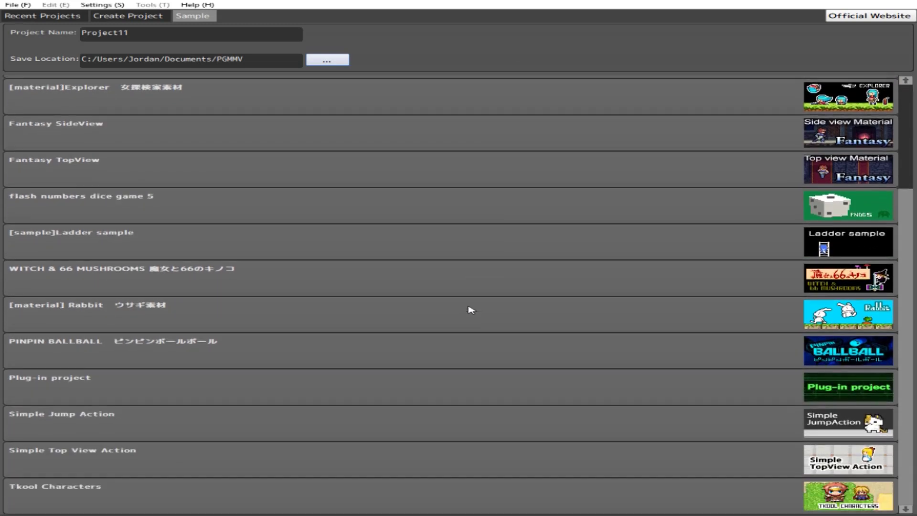
scroll(471, 309, "up", 2)
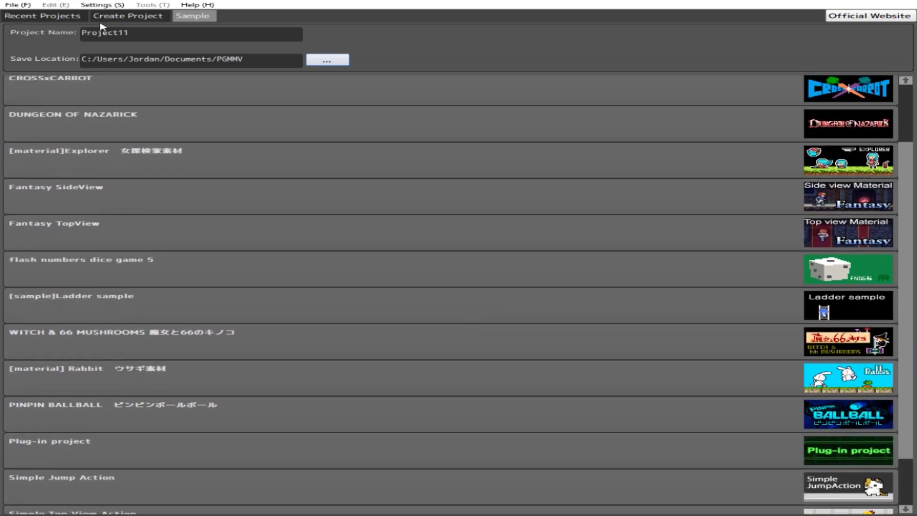
left_click(55, 18)
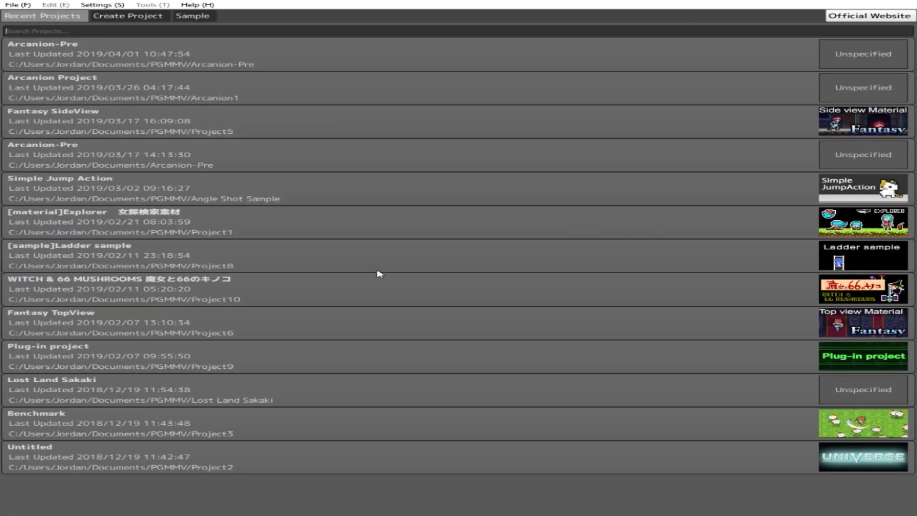
left_click(191, 17)
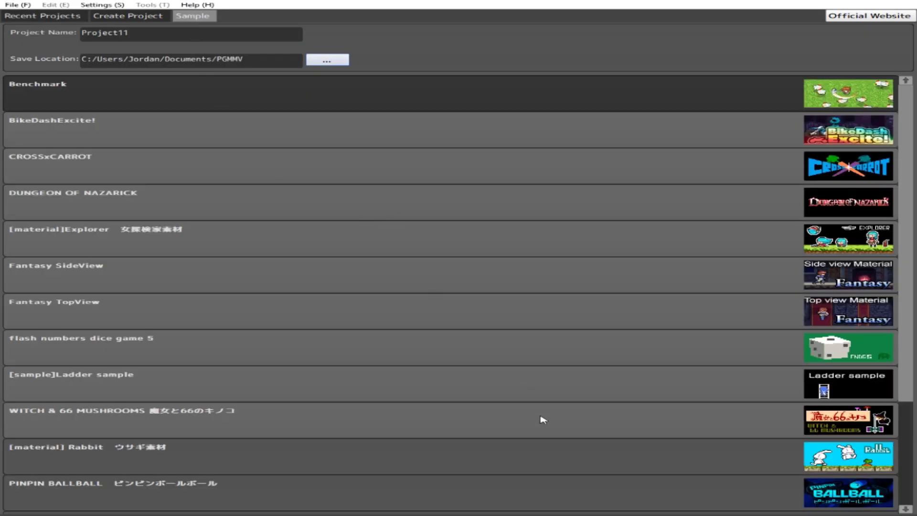
left_click(464, 421)
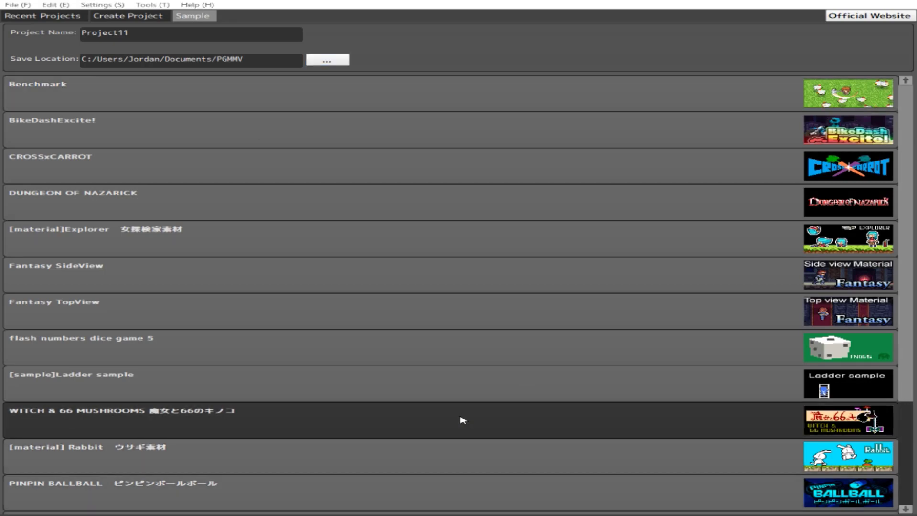
Step: Open the sample as Project11 and view its Title, stage1, ending, badend and wolf forest scenes and objects
double_click(463, 420)
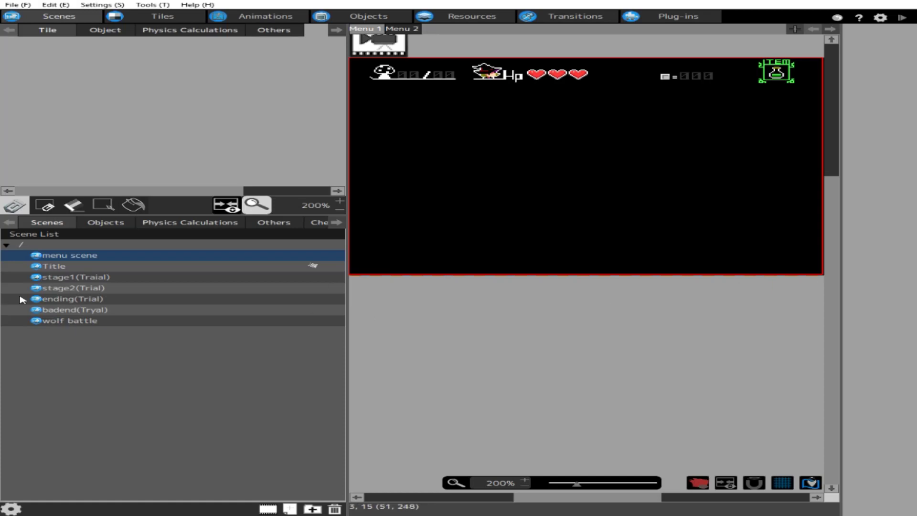
left_click(67, 266)
left_click(67, 277)
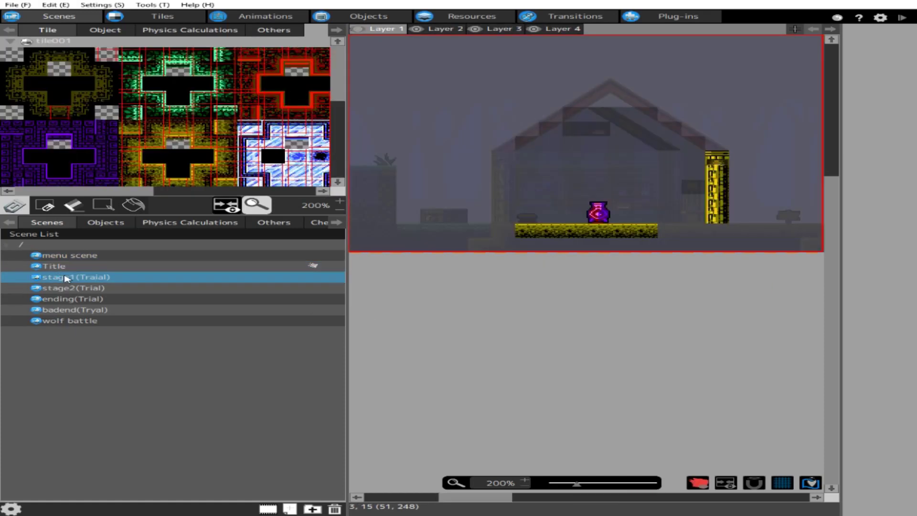
left_click(63, 300)
left_click(65, 310)
left_click(79, 322)
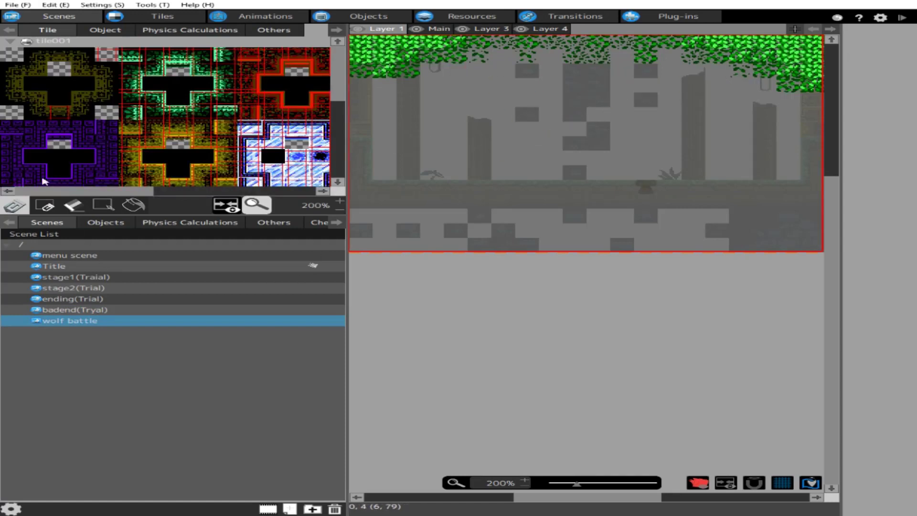
left_click(105, 222)
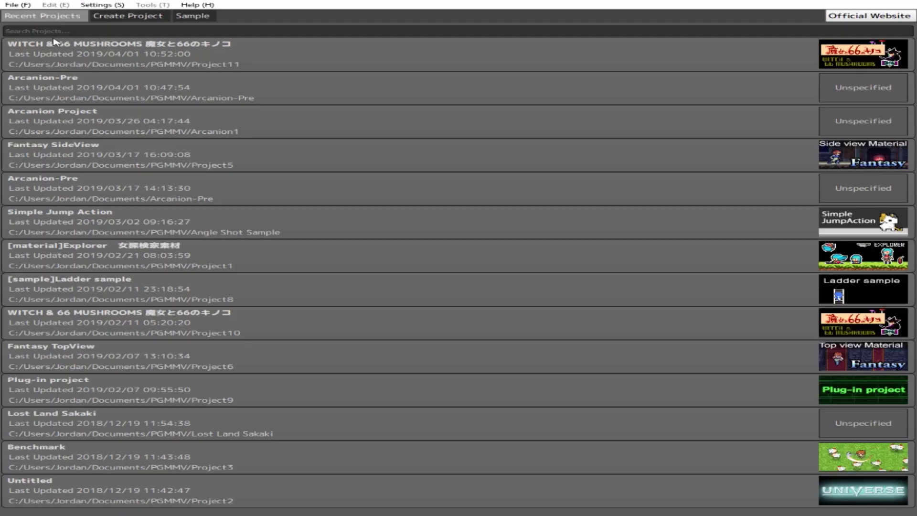
left_click(123, 18)
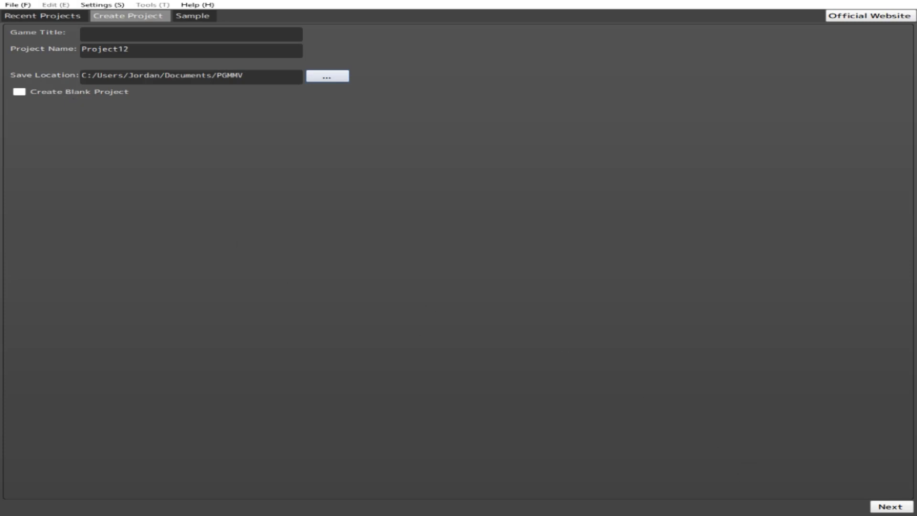
left_click(891, 507)
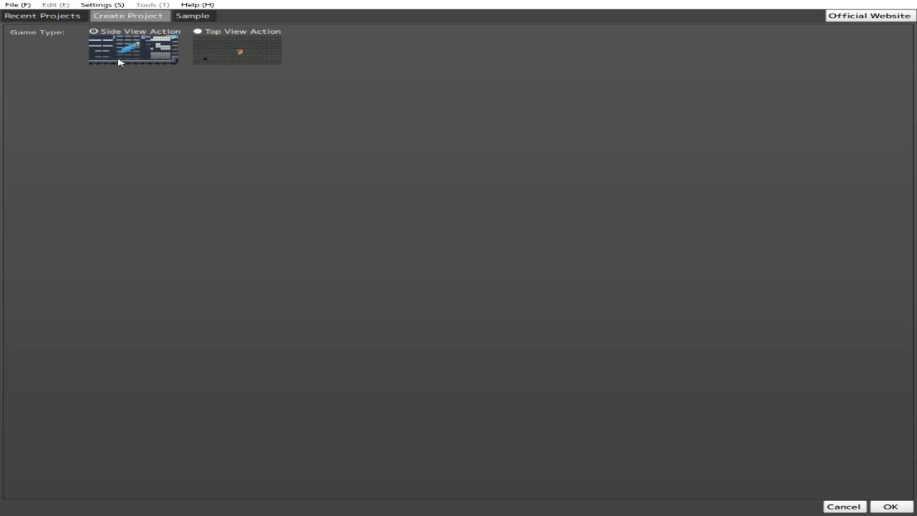
Step: Leave the sample list for the Create Project form, defaulting to Project13
left_click(53, 18)
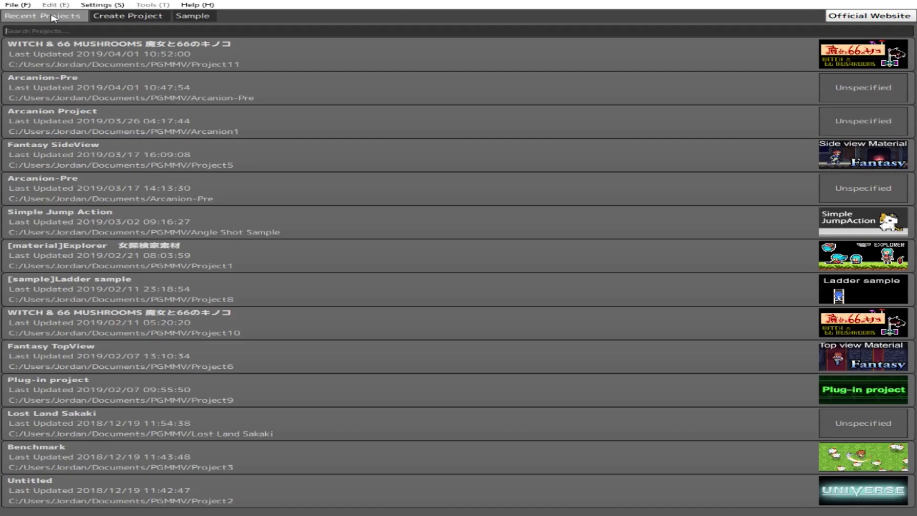
left_click(192, 16)
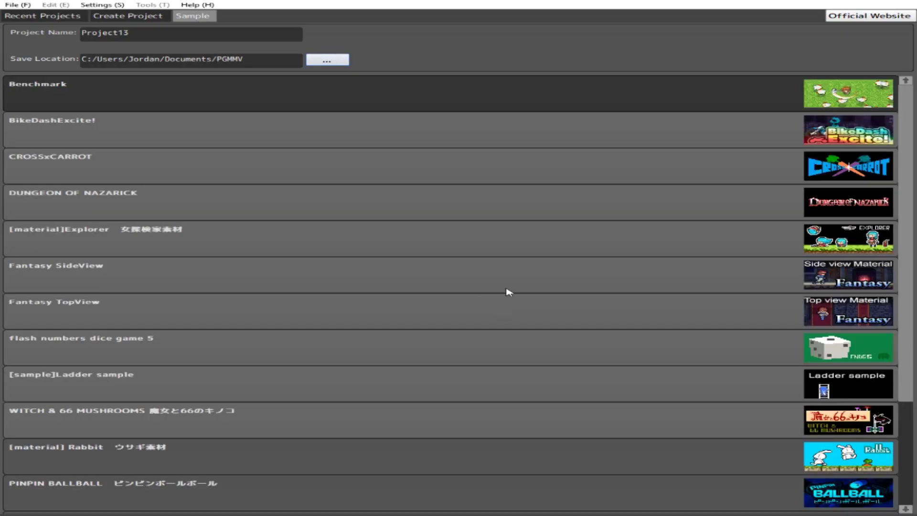
scroll(534, 290, "down", 6)
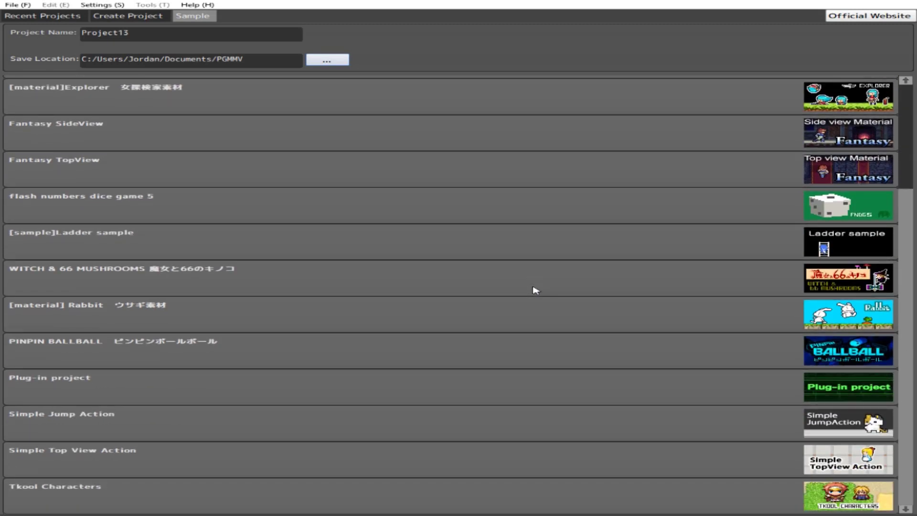
scroll(534, 290, "up", 5)
scroll(534, 290, "up", 1)
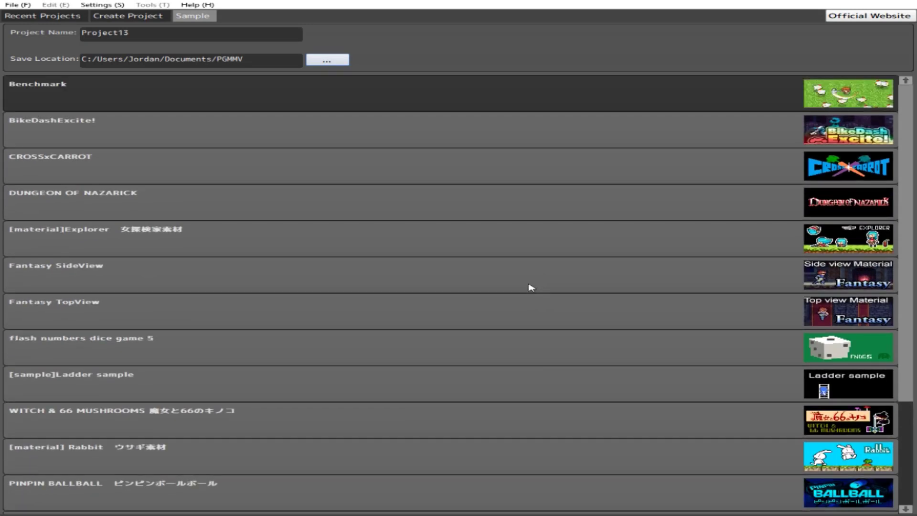
left_click(126, 19)
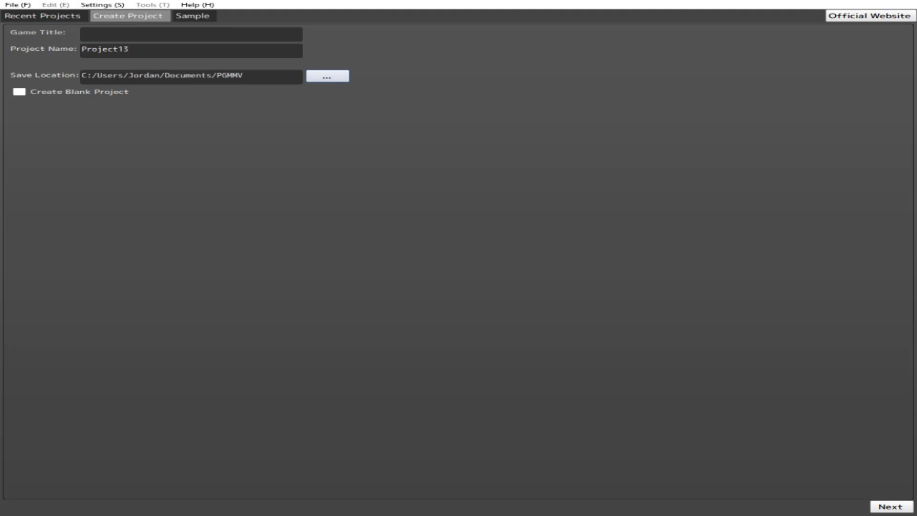
Step: Make it a blank project with the Side View Action game type
left_click(19, 93)
left_click(907, 506)
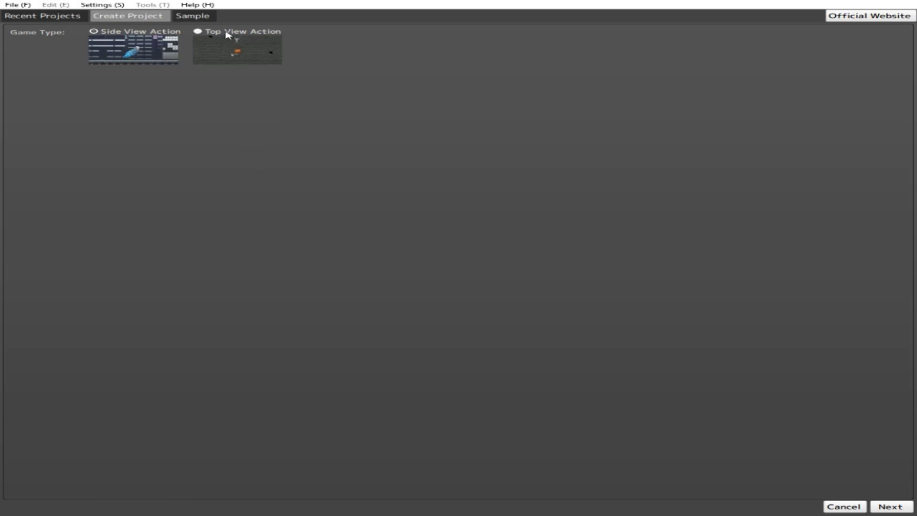
left_click(153, 33)
left_click(201, 33)
left_click(179, 34)
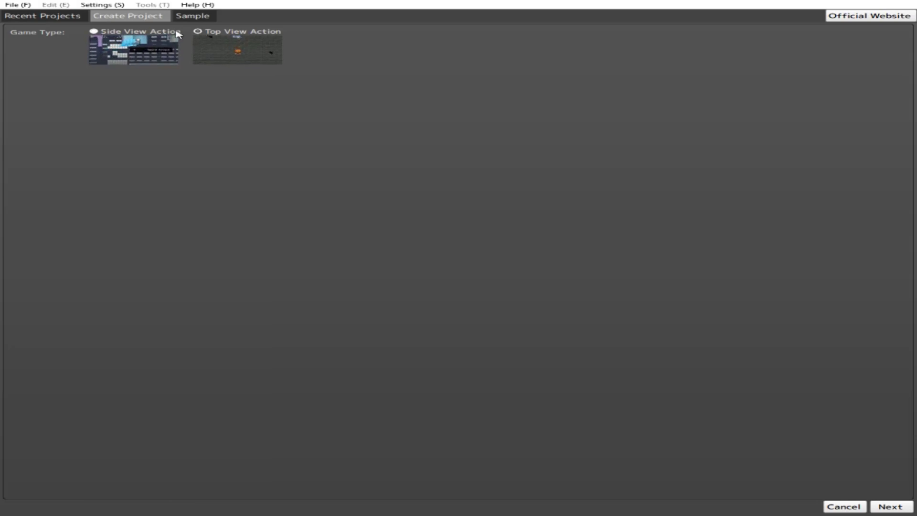
left_click(198, 32)
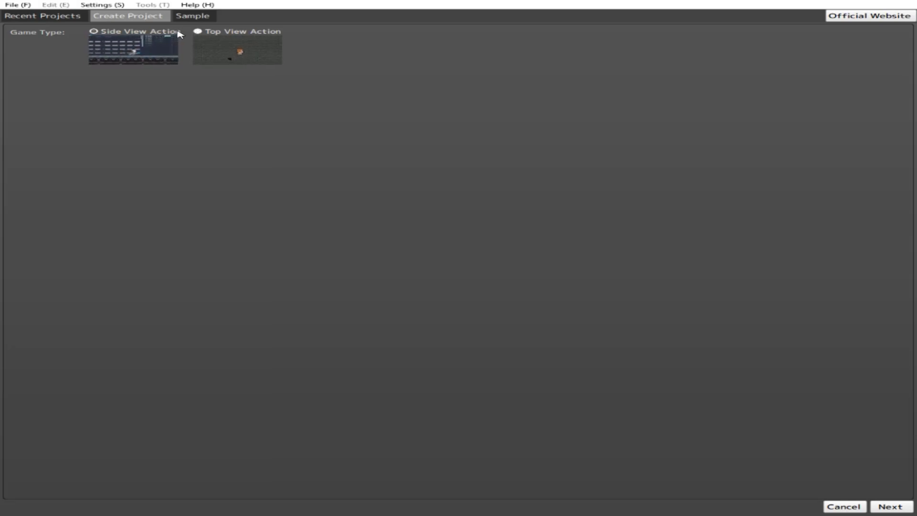
left_click(884, 508)
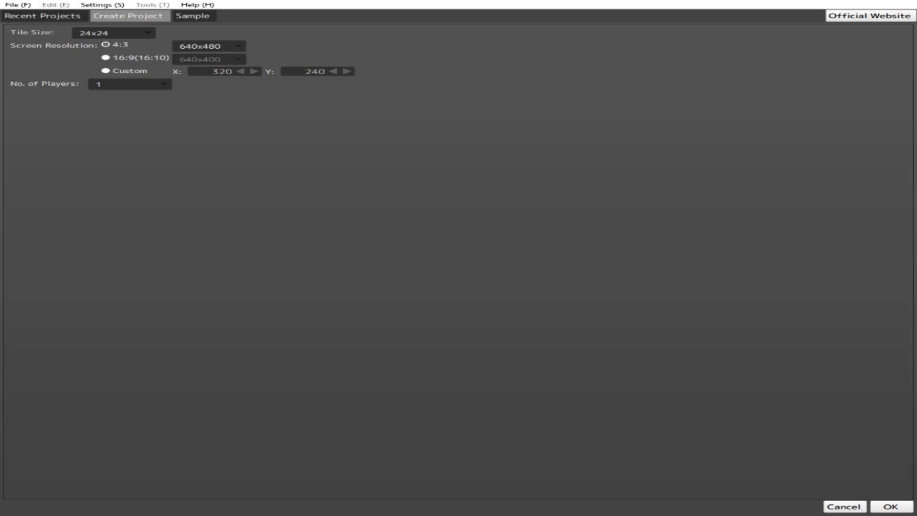
Step: Choose 16x16 tiles and create the project
left_click(110, 36)
left_click(117, 78)
left_click(896, 508)
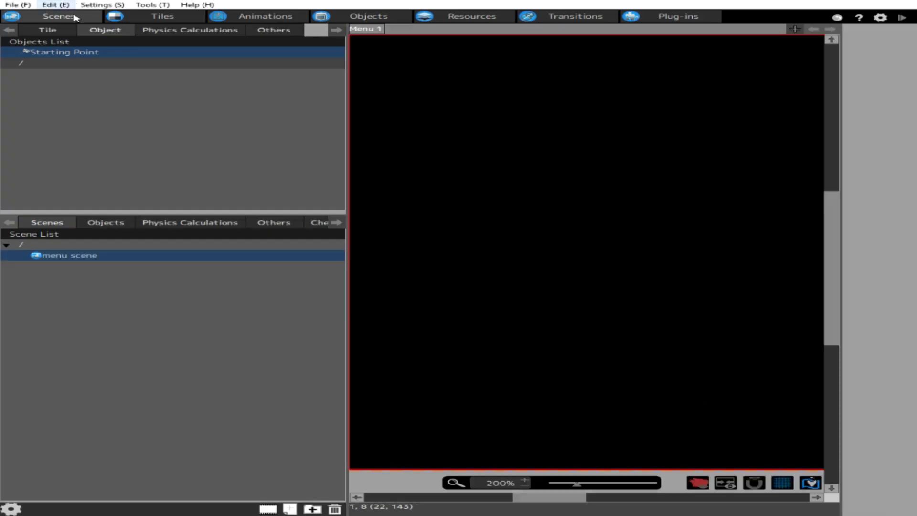